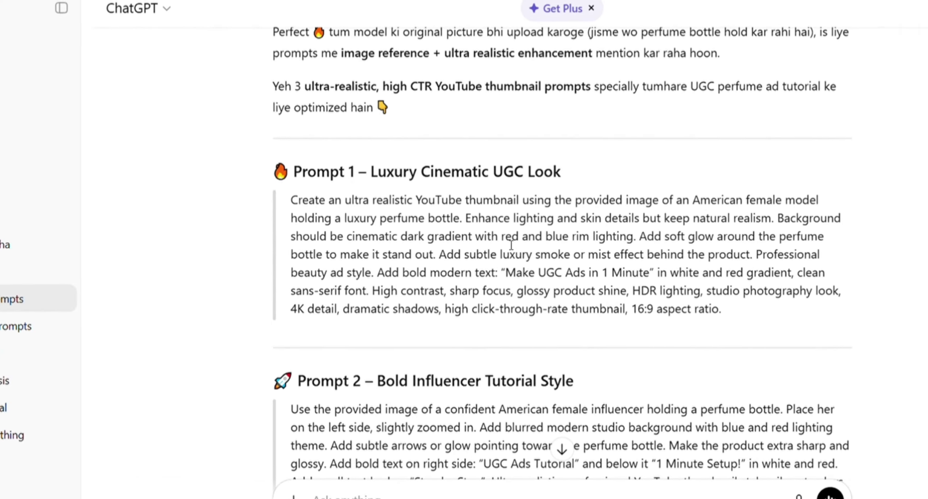
Copy the "Luxury Cinematic UGC Look" prompt from ChatGPT into the image prompt of the flow .ai Tutorial project in Flow.
{"action": "left_click_drag", "start_coordinate": [286, 198], "coordinate": [760, 321]}
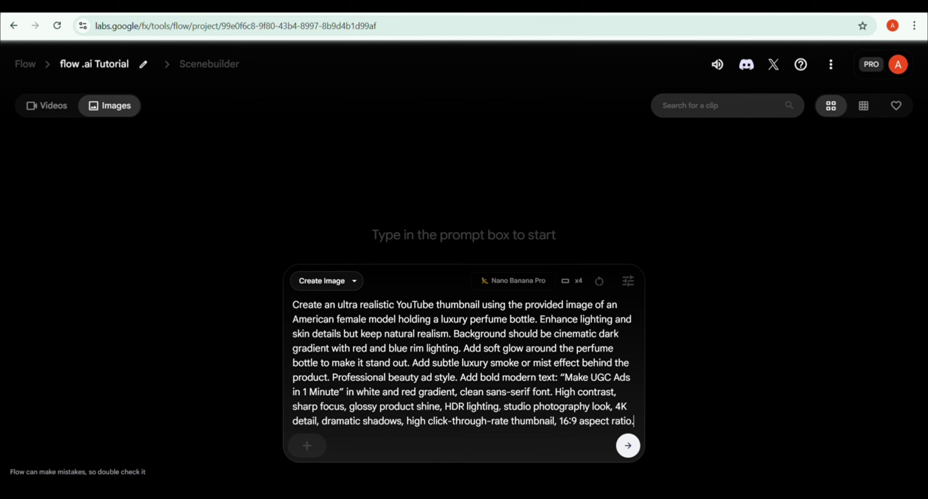
{"action": "key", "text": "shift+Return"}
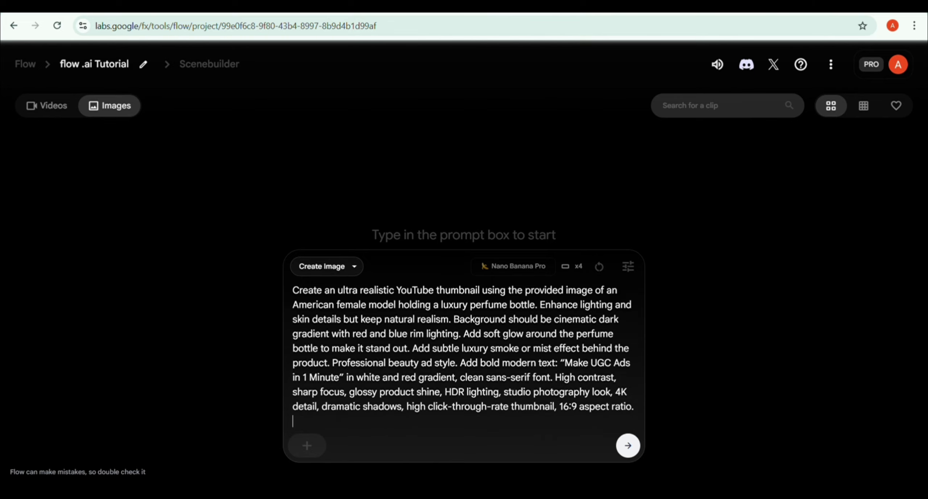
Attach the picture of the woman holding the perfume bottle to the prompt and generate the thumbnail images.
{"action": "left_click", "coordinate": [313, 448]}
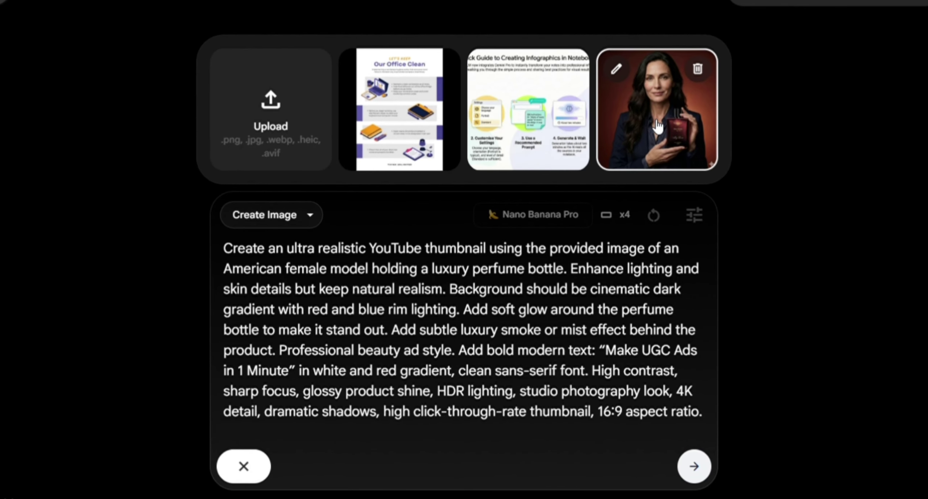
{"action": "left_click", "coordinate": [647, 138]}
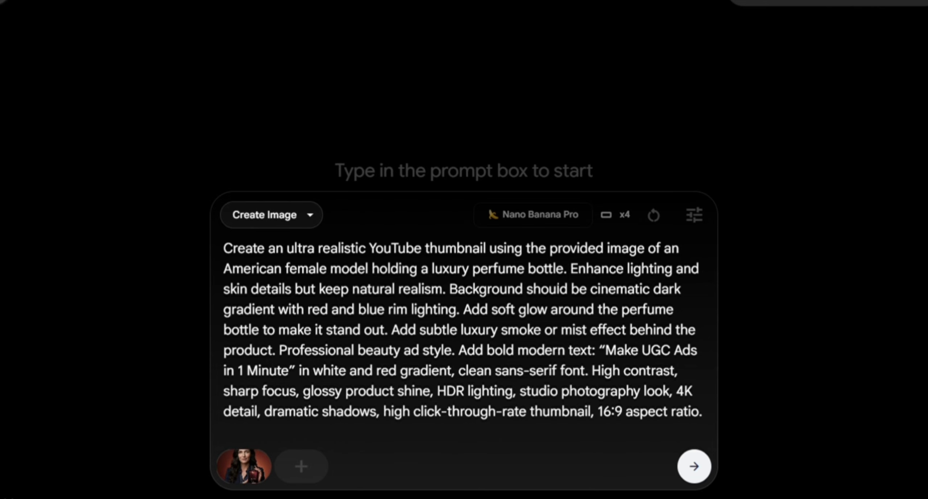
{"action": "left_click", "coordinate": [694, 466]}
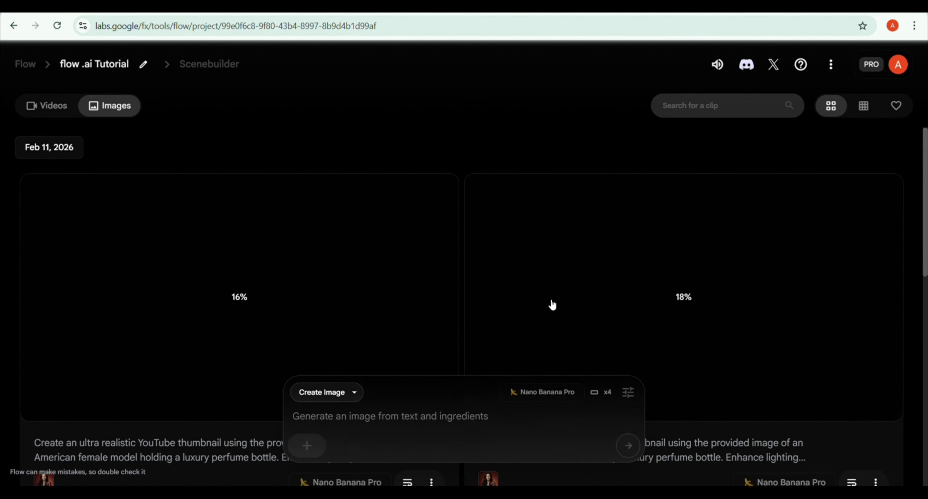
Examine the generated thumbnails, including an enlarged view of the first one with the headline across the top.
{"action": "scroll", "coordinate": [590, 273], "scroll_direction": "down", "scroll_amount": 5}
{"action": "scroll", "coordinate": [554, 273], "scroll_direction": "down", "scroll_amount": 5}
{"action": "scroll", "coordinate": [554, 272], "scroll_direction": "up", "scroll_amount": 3}
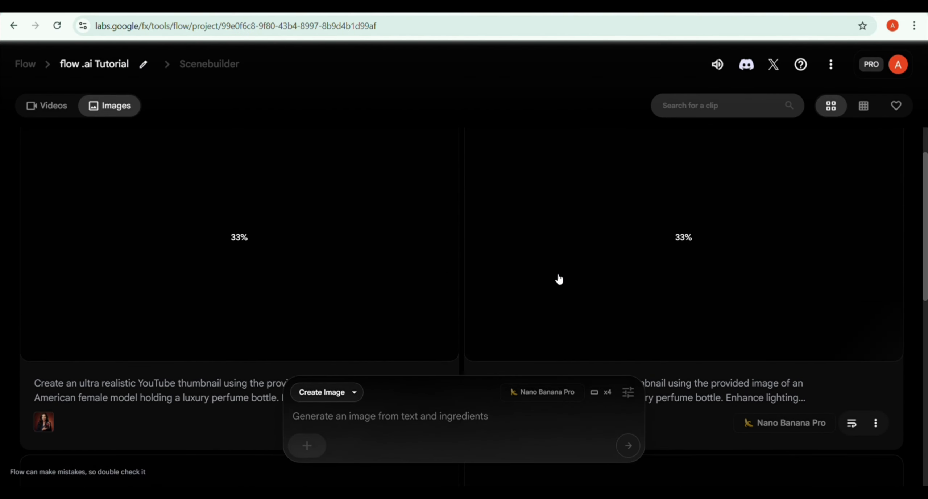
{"action": "scroll", "coordinate": [653, 268], "scroll_direction": "down", "scroll_amount": 2}
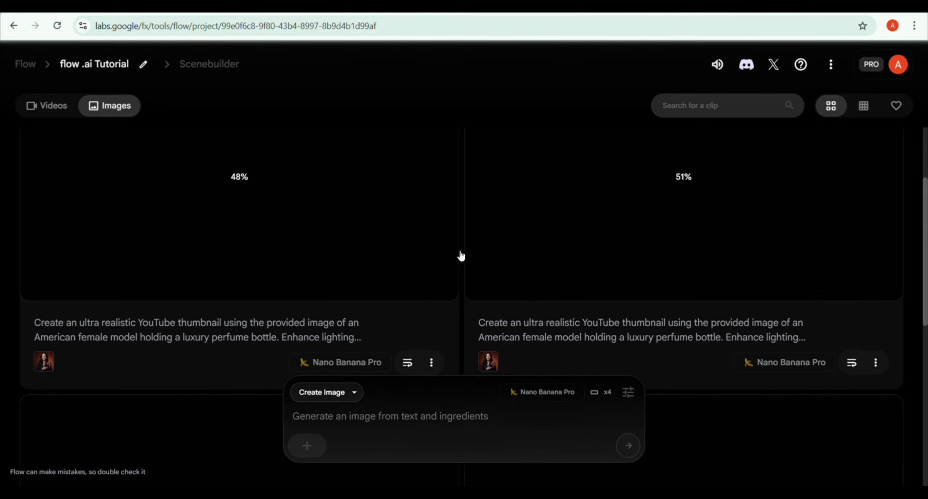
{"action": "scroll", "coordinate": [533, 244], "scroll_direction": "down", "scroll_amount": 7}
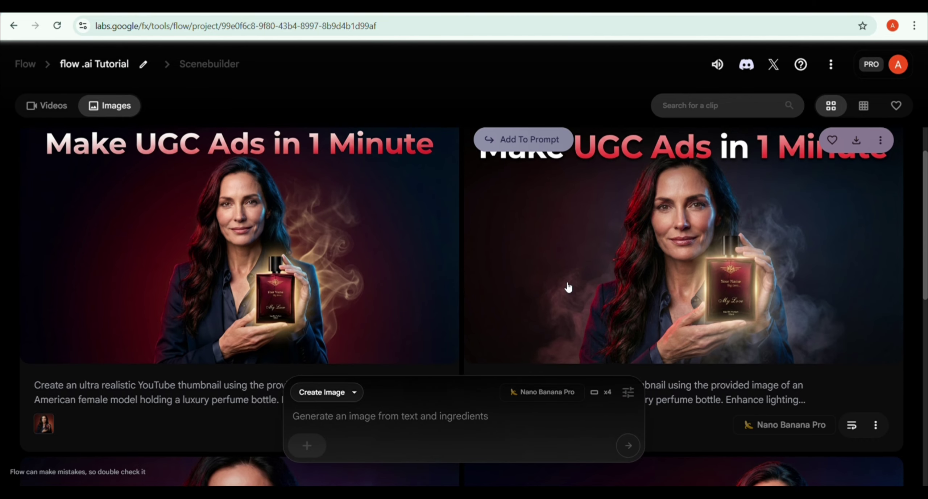
{"action": "scroll", "coordinate": [567, 288], "scroll_direction": "up", "scroll_amount": 2}
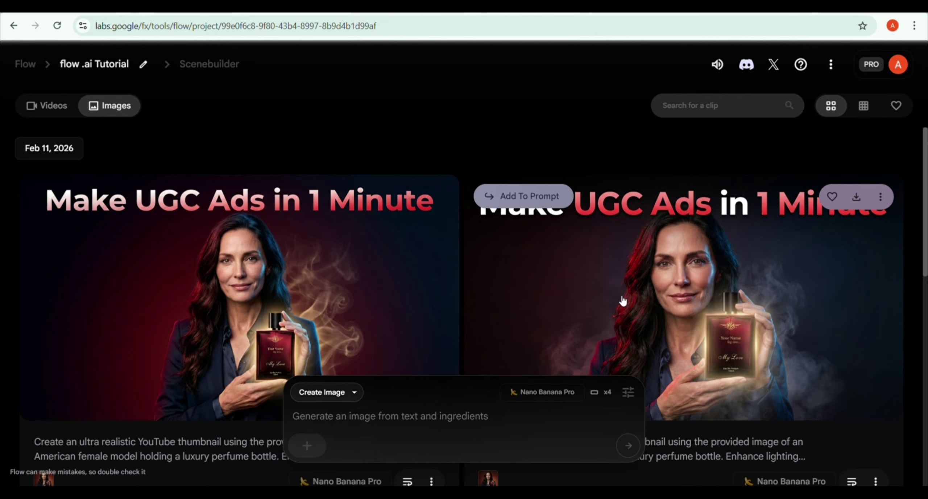
{"action": "scroll", "coordinate": [613, 294], "scroll_direction": "down", "scroll_amount": 2}
{"action": "scroll", "coordinate": [614, 294], "scroll_direction": "down", "scroll_amount": 3}
{"action": "scroll", "coordinate": [560, 286], "scroll_direction": "up", "scroll_amount": 5}
{"action": "left_click", "coordinate": [307, 289]}
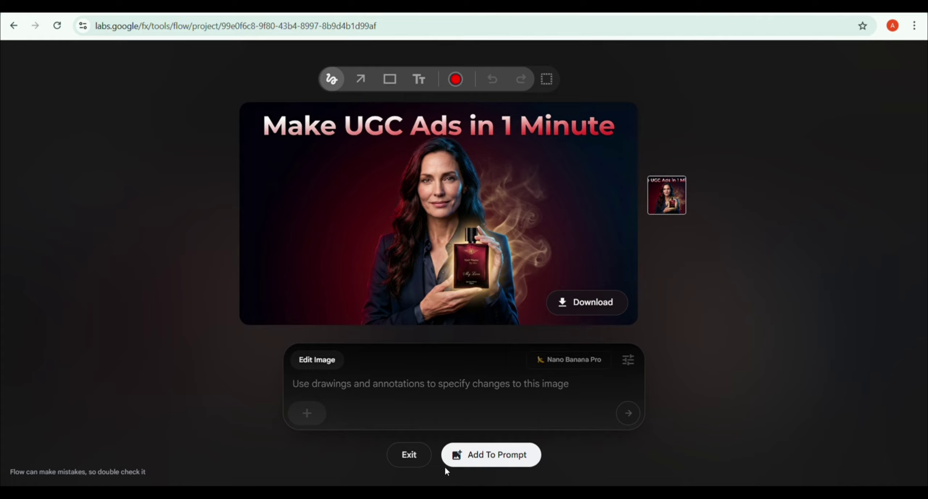
{"action": "left_click", "coordinate": [415, 459]}
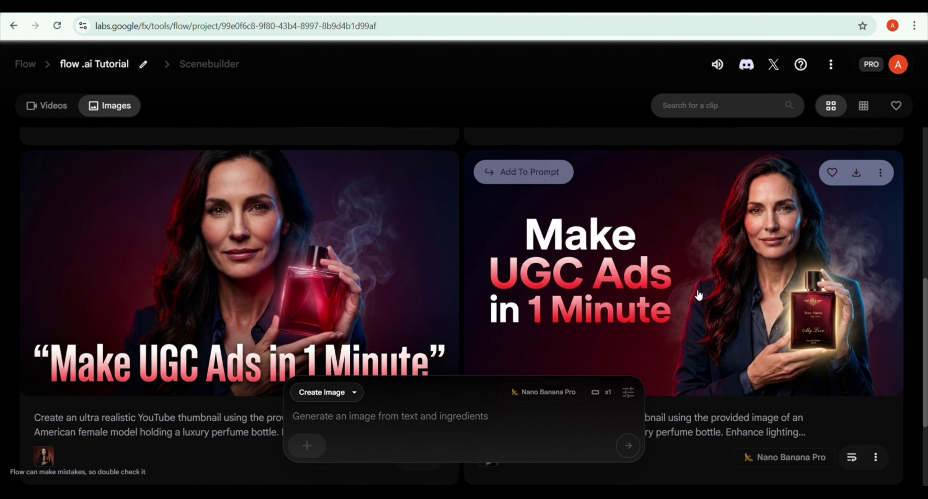
Download the thumbnail with the three-line headline beside the model in 2K.
{"action": "left_click", "coordinate": [857, 174]}
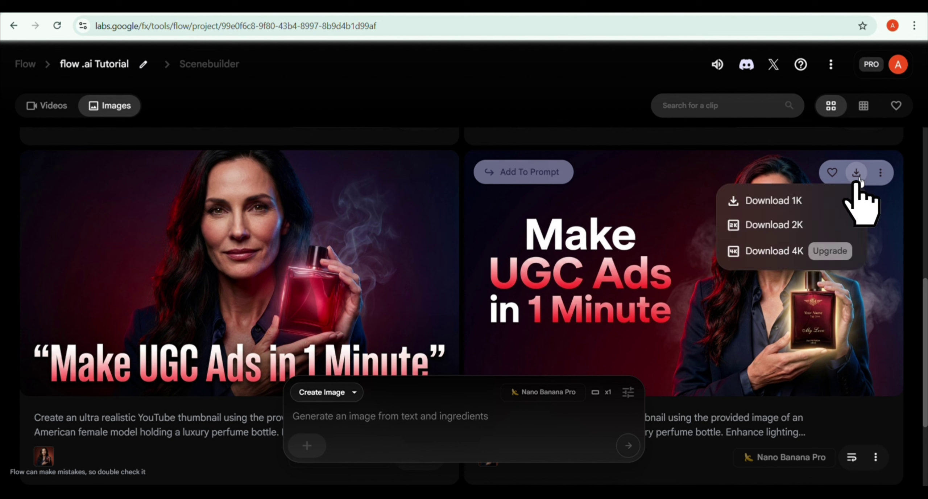
{"action": "left_click", "coordinate": [765, 233]}
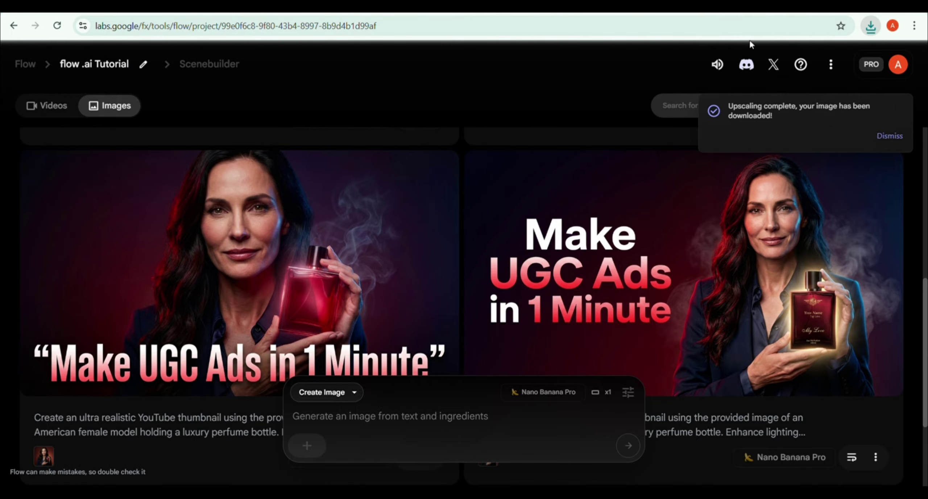
Add the three-line headline thumbnail to the prompt and generate an edit with "remove ingredient red colour and keep it white whole text".
{"action": "left_click", "coordinate": [539, 230]}
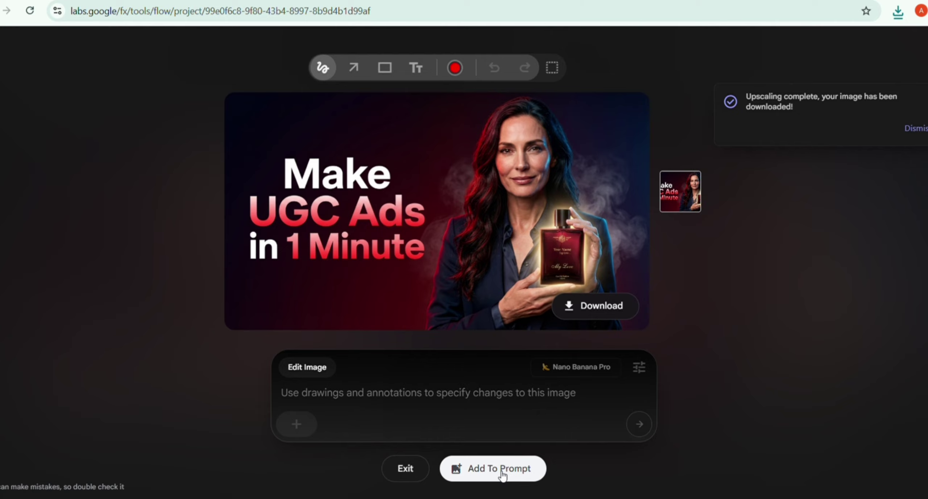
{"action": "left_click", "coordinate": [501, 469]}
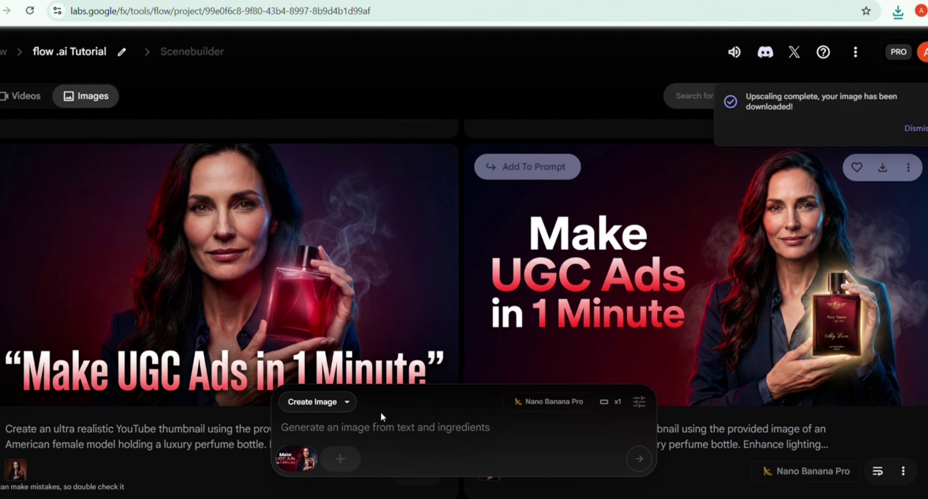
{"action": "type", "text": "remove ingredient  red colour and keep it white whole text"}
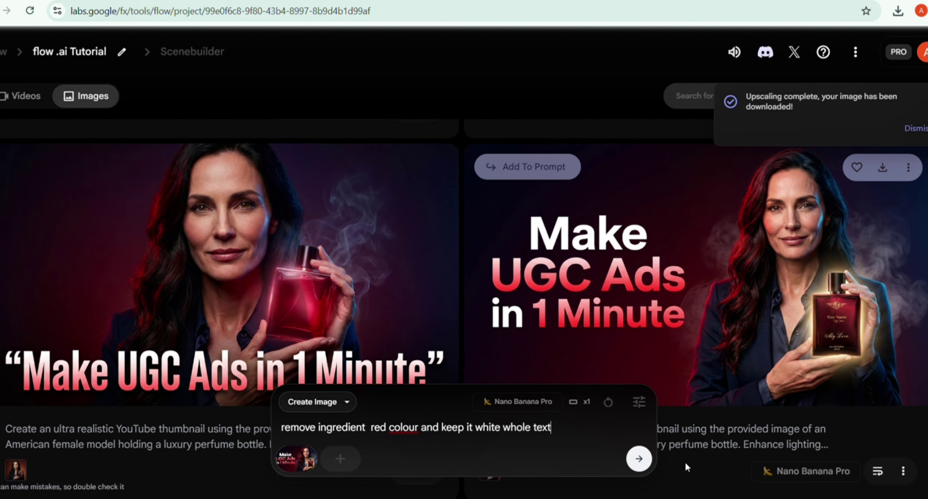
{"action": "left_click", "coordinate": [639, 459]}
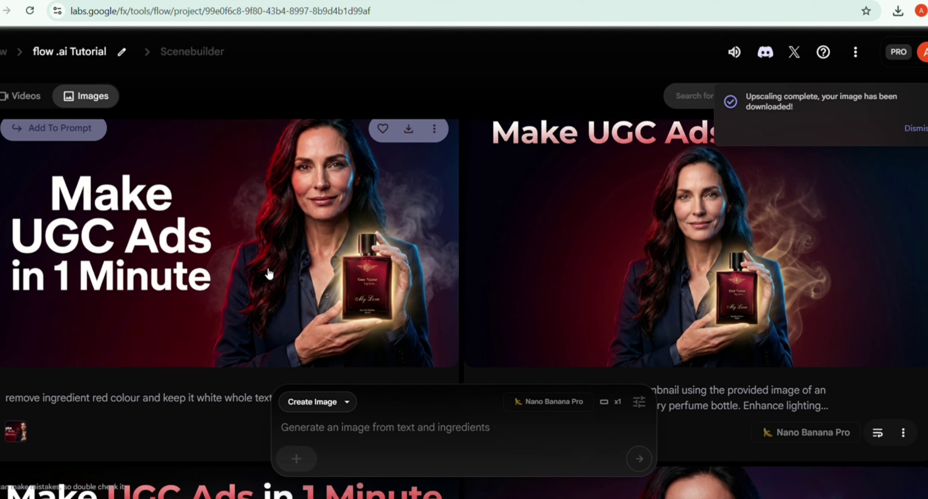
View the white-text version of the thumbnail and download it in 2K.
{"action": "left_click", "coordinate": [342, 263]}
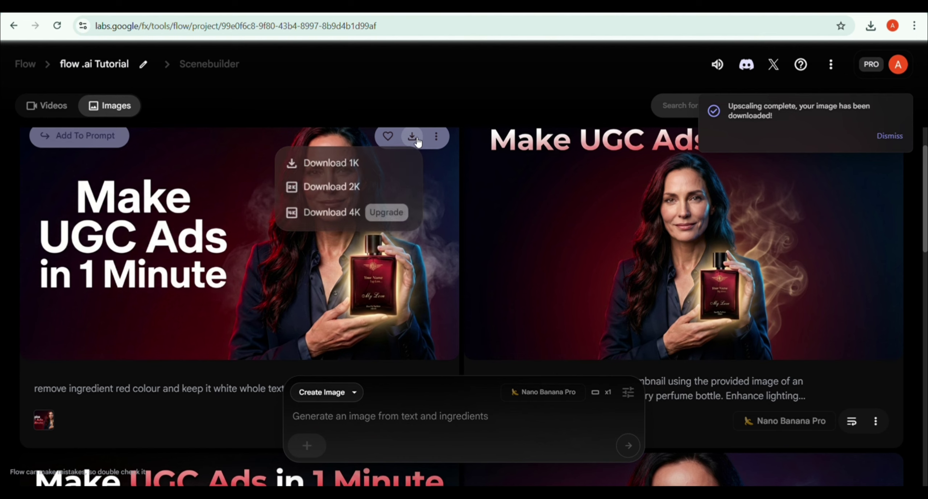
{"action": "left_click", "coordinate": [315, 188]}
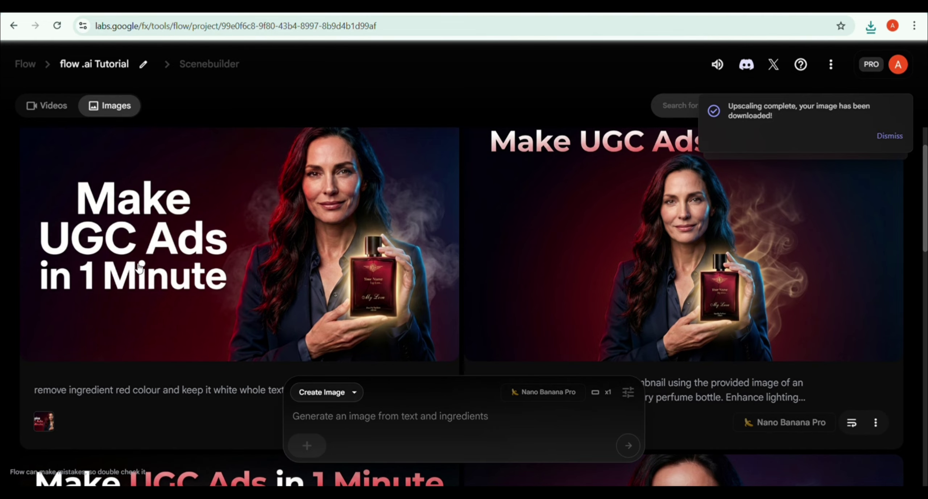
Show the project's videos and change the generation mode to Text to Video.
{"action": "left_click", "coordinate": [54, 107]}
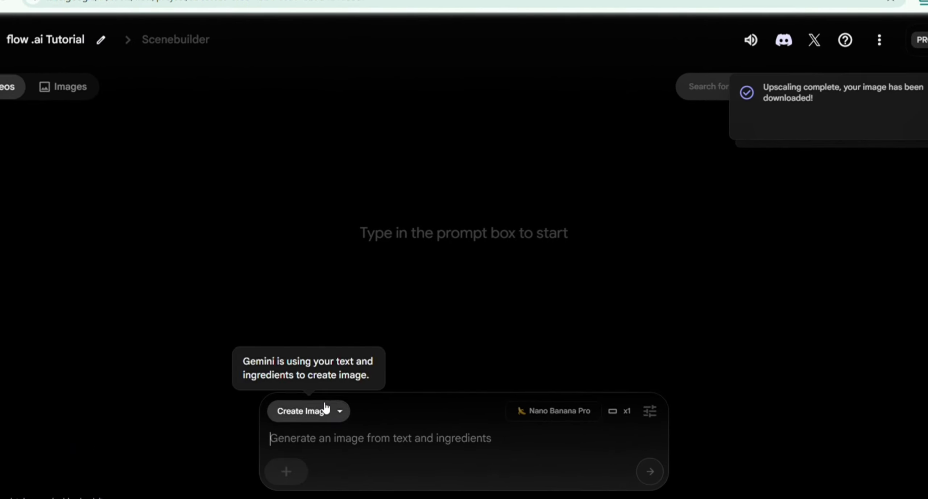
{"action": "left_click", "coordinate": [341, 411]}
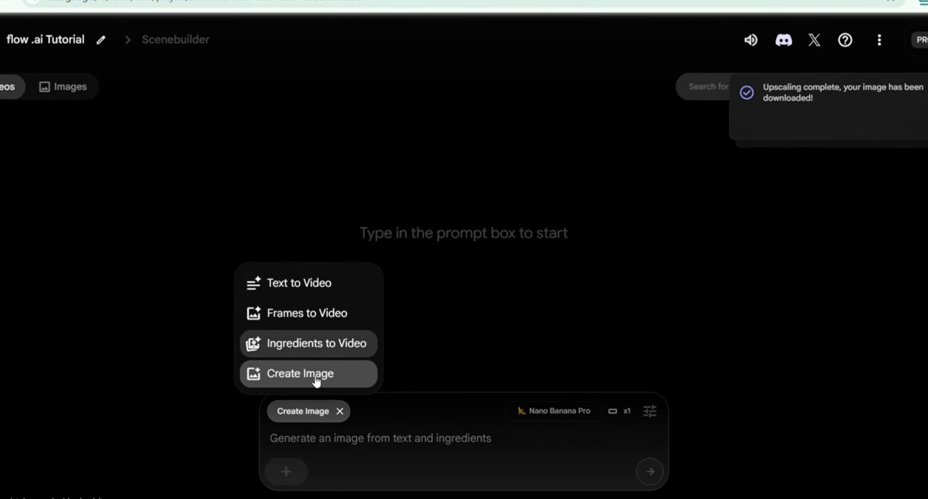
{"action": "left_click", "coordinate": [383, 439]}
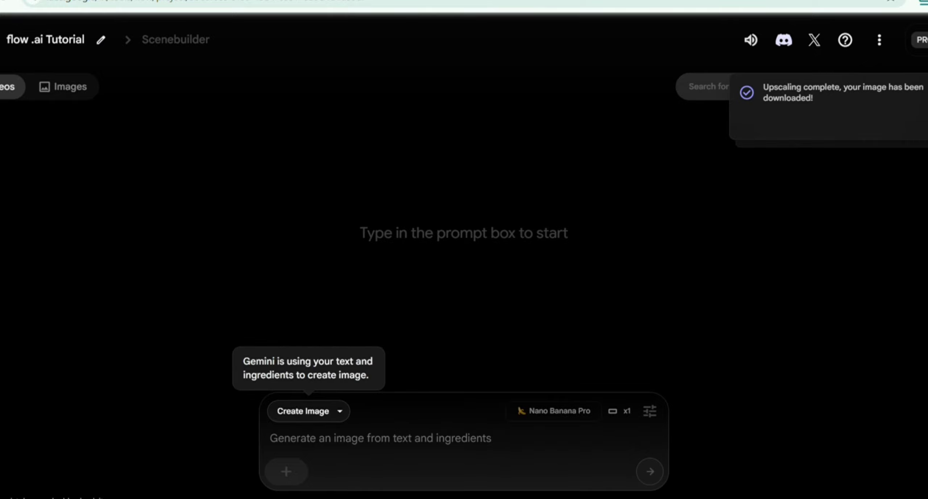
{"action": "left_click", "coordinate": [344, 416]}
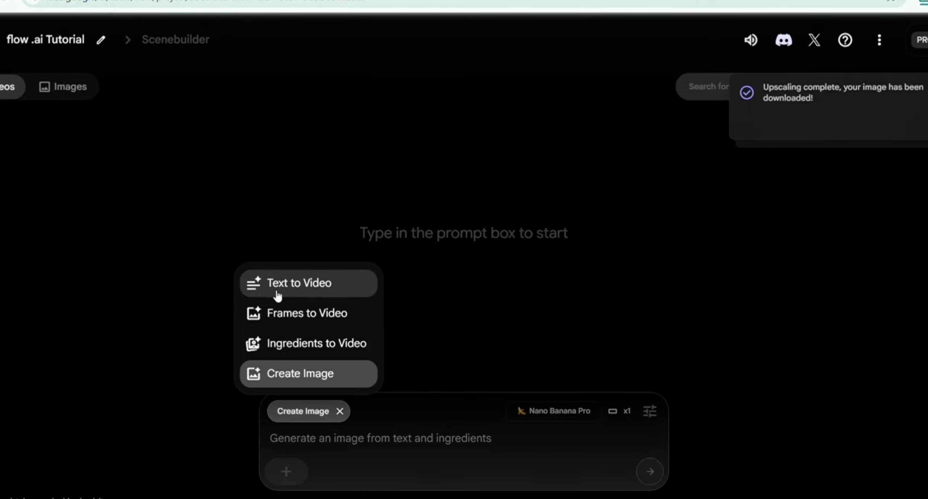
{"action": "left_click", "coordinate": [298, 284]}
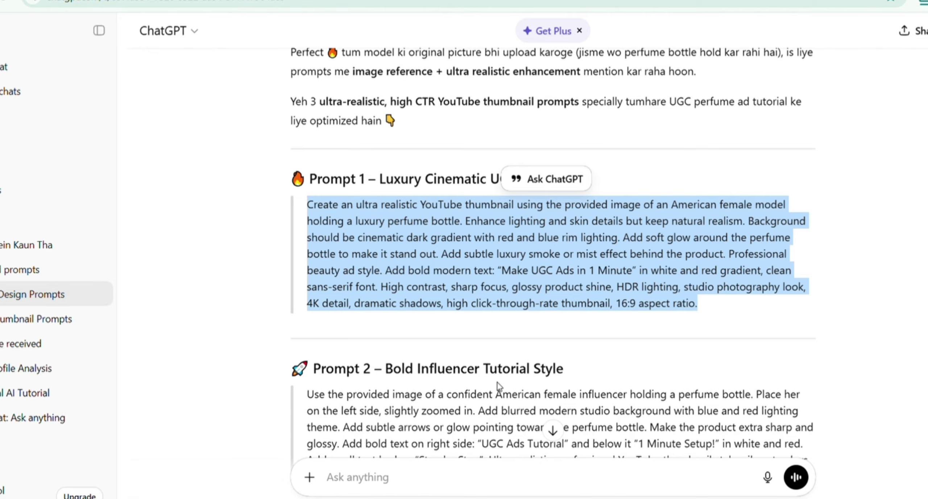
Copy the full "8-Second Ultra Realistic UGC Video Prompt" text from ChatGPT and return to Flow.
{"action": "scroll", "coordinate": [498, 386], "scroll_direction": "down", "scroll_amount": 10}
{"action": "scroll", "coordinate": [479, 323], "scroll_direction": "down", "scroll_amount": 8}
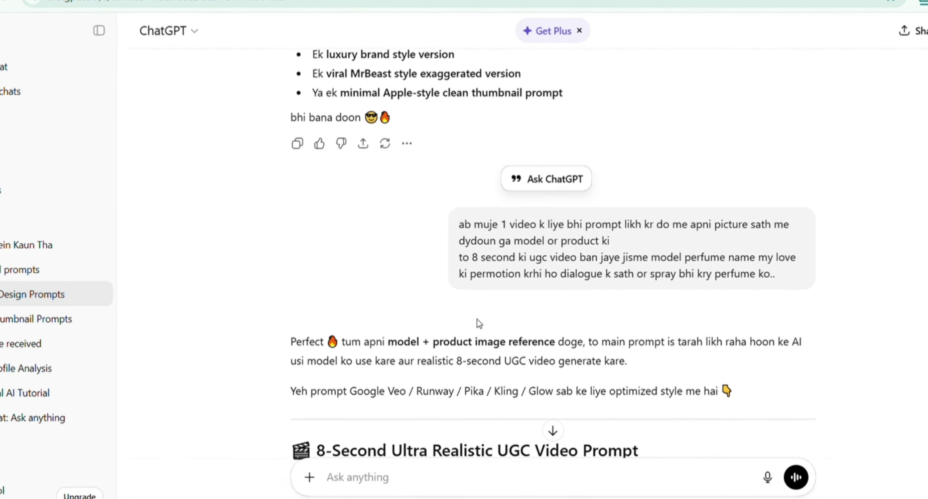
{"action": "scroll", "coordinate": [480, 324], "scroll_direction": "down", "scroll_amount": 10}
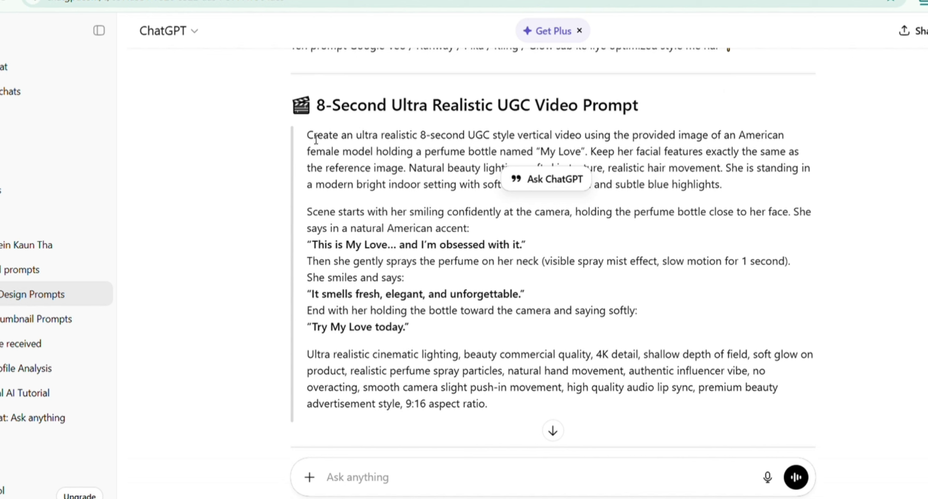
{"action": "left_click_drag", "start_coordinate": [312, 138], "coordinate": [511, 407]}
{"action": "key", "text": "ctrl+c"}
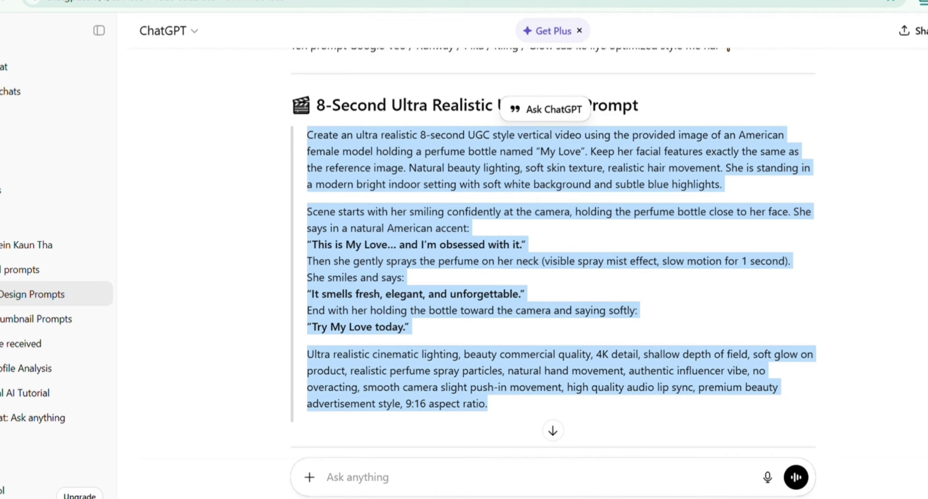
{"action": "key", "text": "ctrl+Tab"}
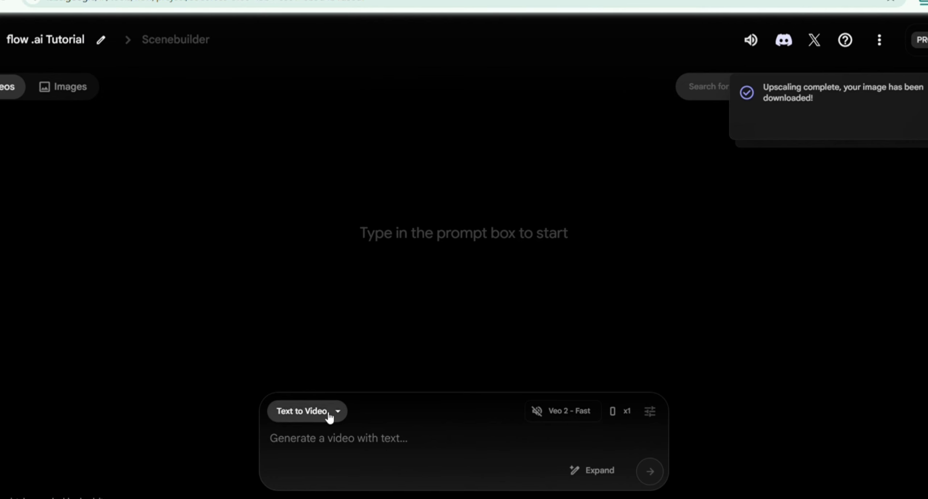
Set the video generation model to Veo 3.1 - Fast.
{"action": "left_click", "coordinate": [649, 413]}
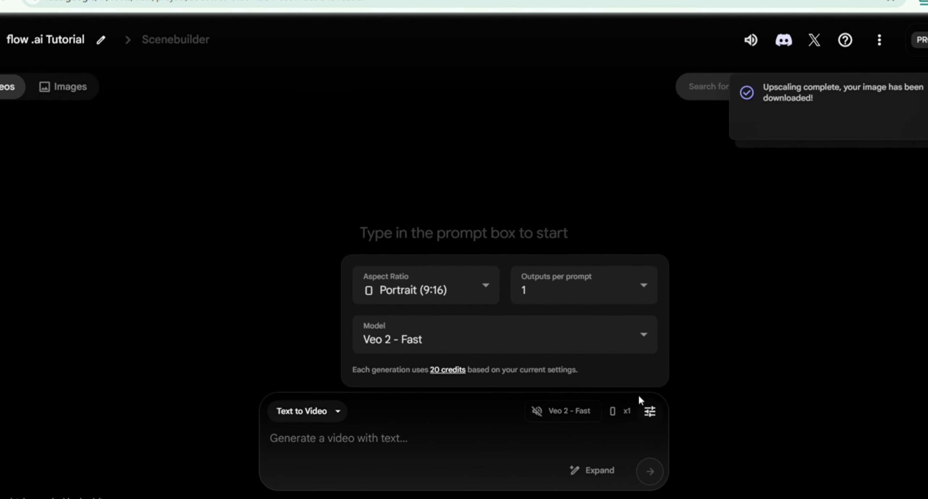
{"action": "left_click", "coordinate": [653, 248]}
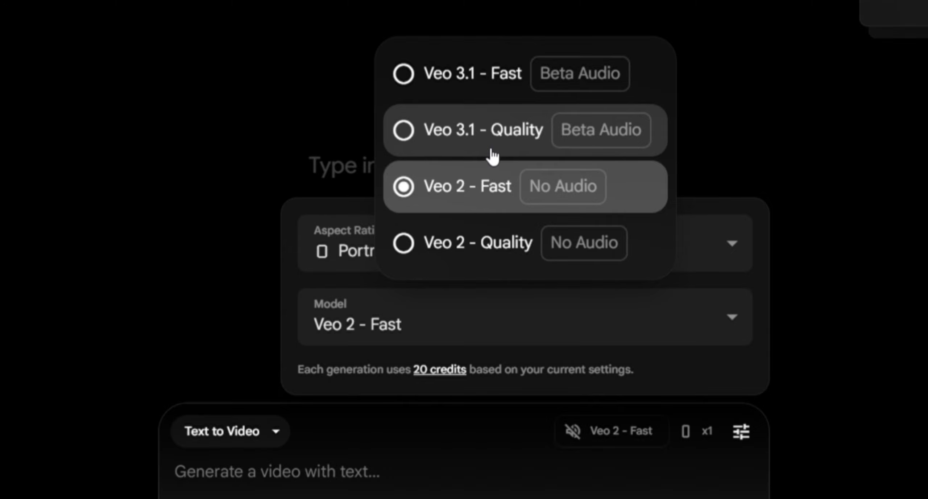
{"action": "left_click", "coordinate": [406, 77]}
Paste the copied 8-second UGC perfume prompt as the video prompt, check its text and generate the video.
{"action": "left_click", "coordinate": [176, 471]}
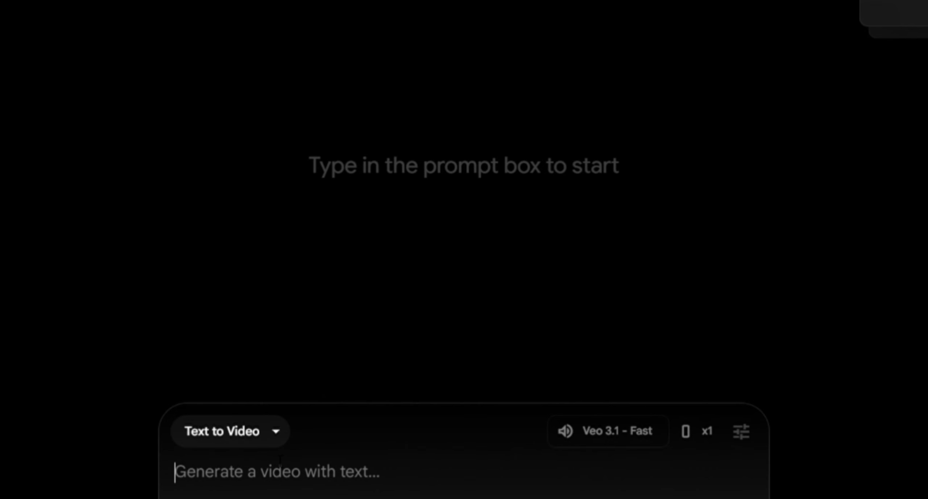
{"action": "key", "text": "ctrl+v"}
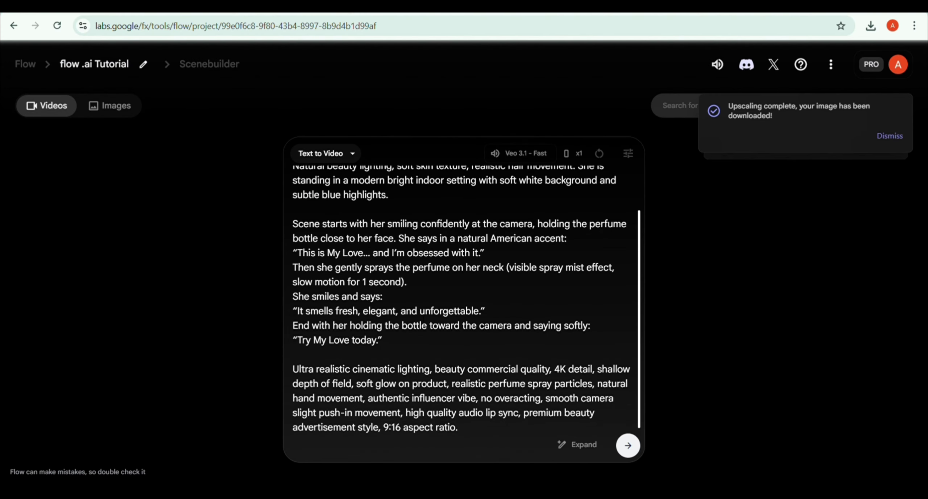
{"action": "scroll", "coordinate": [466, 299], "scroll_direction": "up", "scroll_amount": 2}
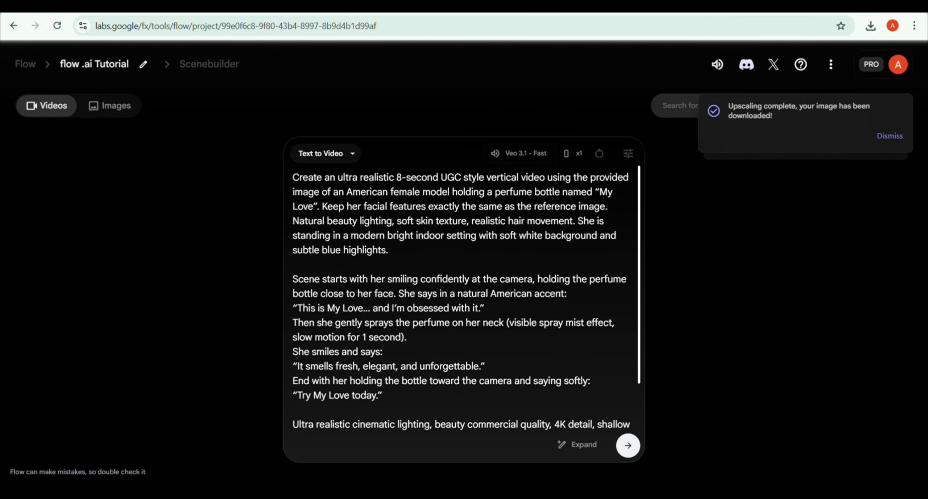
{"action": "left_click", "coordinate": [628, 445]}
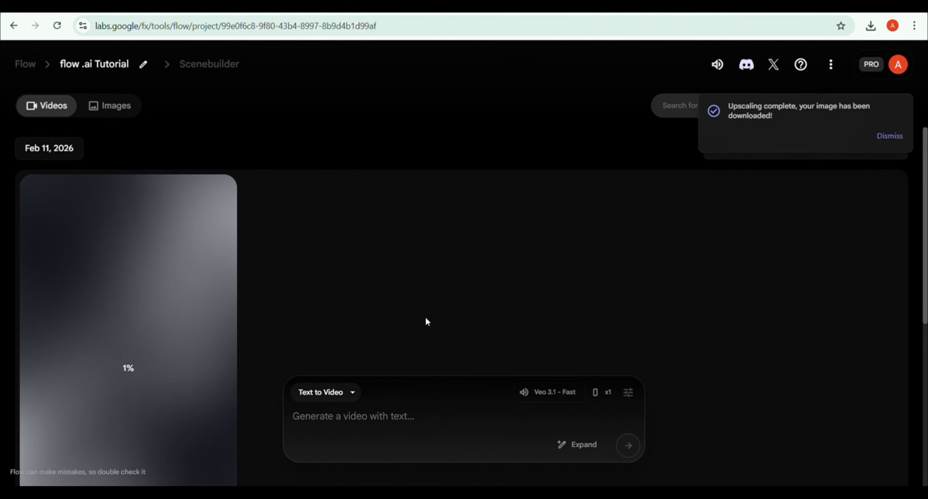
{"action": "scroll", "coordinate": [424, 288], "scroll_direction": "down", "scroll_amount": 1}
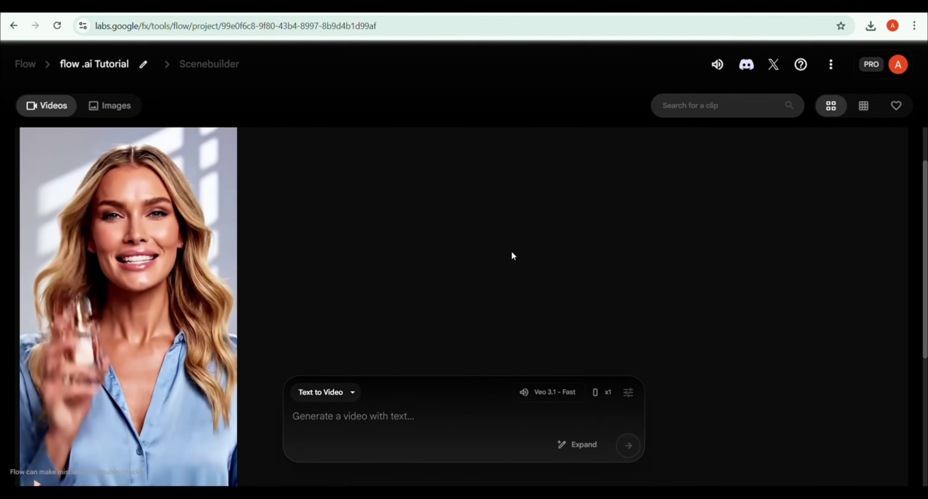
Preview the generated perfume video in the project and pause its playback partway through.
{"action": "mouse_move", "coordinate": [171, 352]}
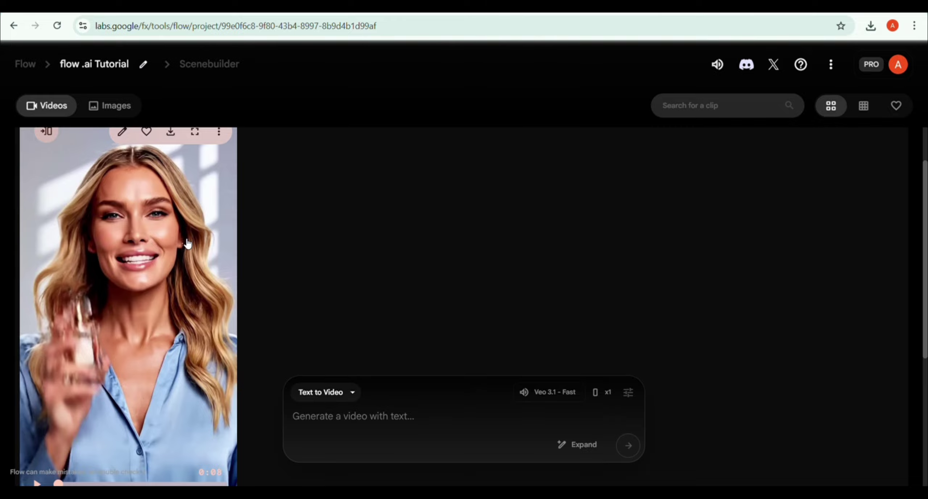
{"action": "scroll", "coordinate": [187, 243], "scroll_direction": "down", "scroll_amount": 2}
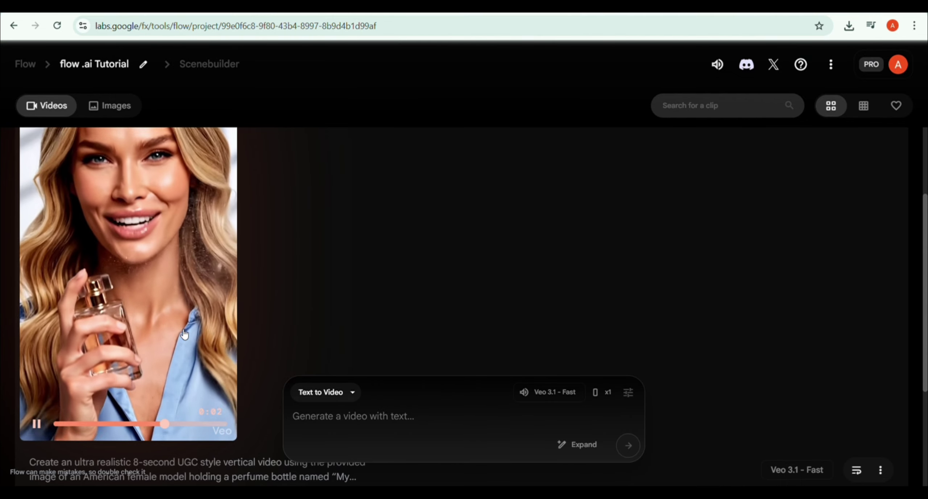
{"action": "scroll", "coordinate": [185, 333], "scroll_direction": "up", "scroll_amount": 2}
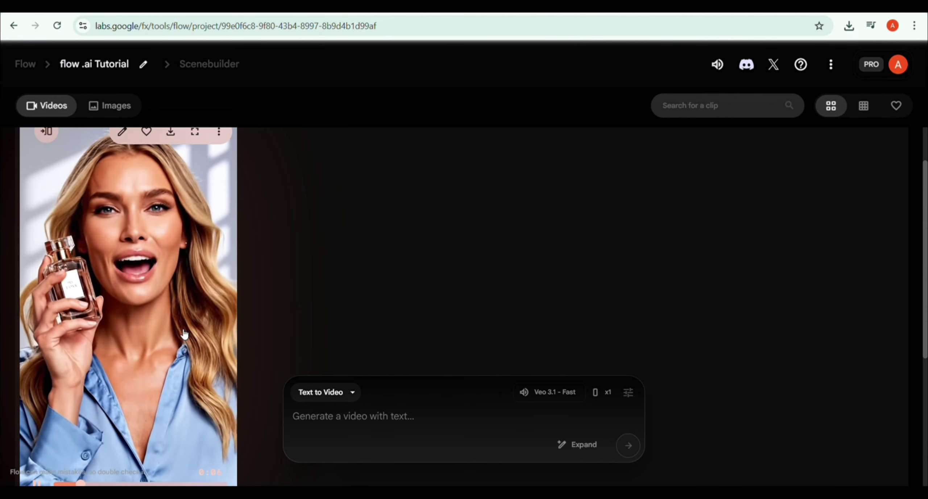
{"action": "scroll", "coordinate": [184, 333], "scroll_direction": "down", "scroll_amount": 1}
{"action": "left_click", "coordinate": [37, 427]}
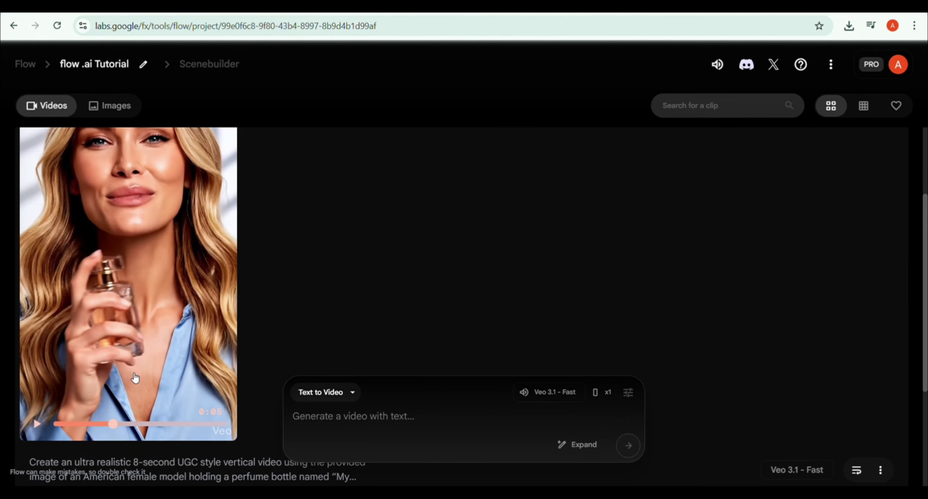
Skip ahead through the paused perfume video to examine the closing close-up of the bottle.
{"action": "left_click", "coordinate": [189, 424]}
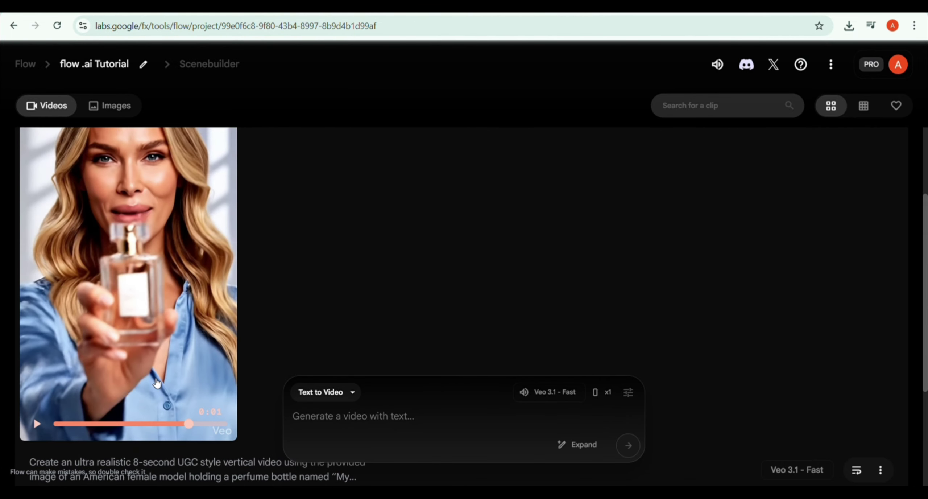
{"action": "left_click", "coordinate": [203, 425]}
{"action": "left_click", "coordinate": [209, 425]}
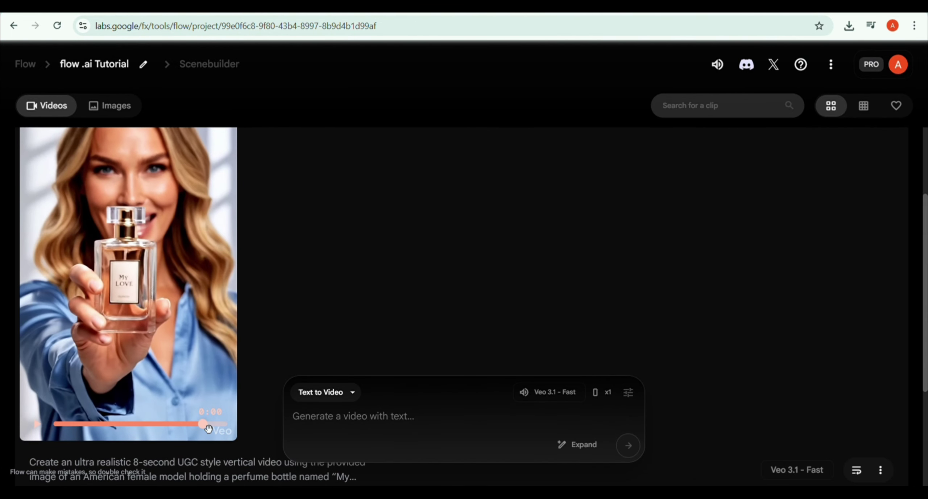